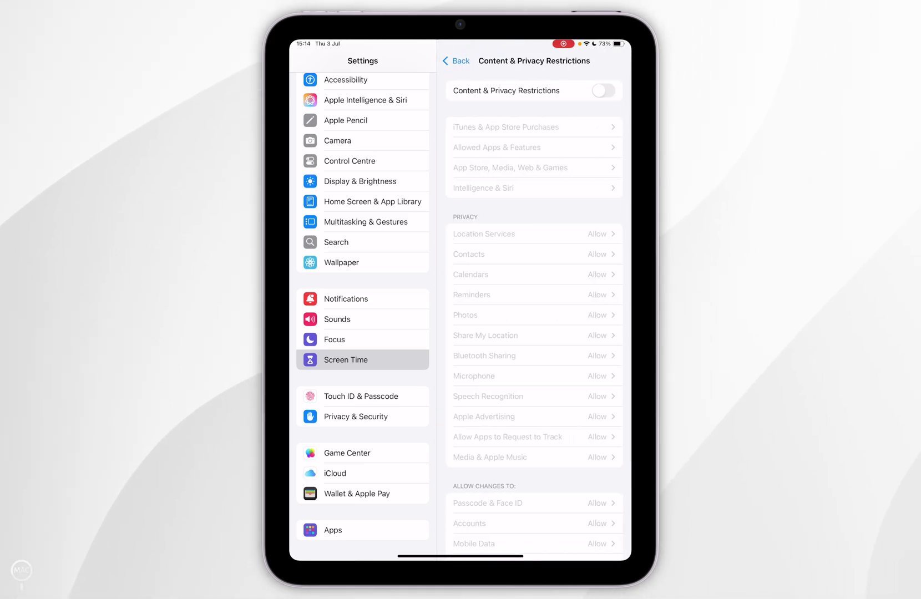
Step: Enable Content & Privacy Restrictions and set iTunes & App Store Installing Apps to Don't Allow
left_click(603, 89)
left_click(534, 126)
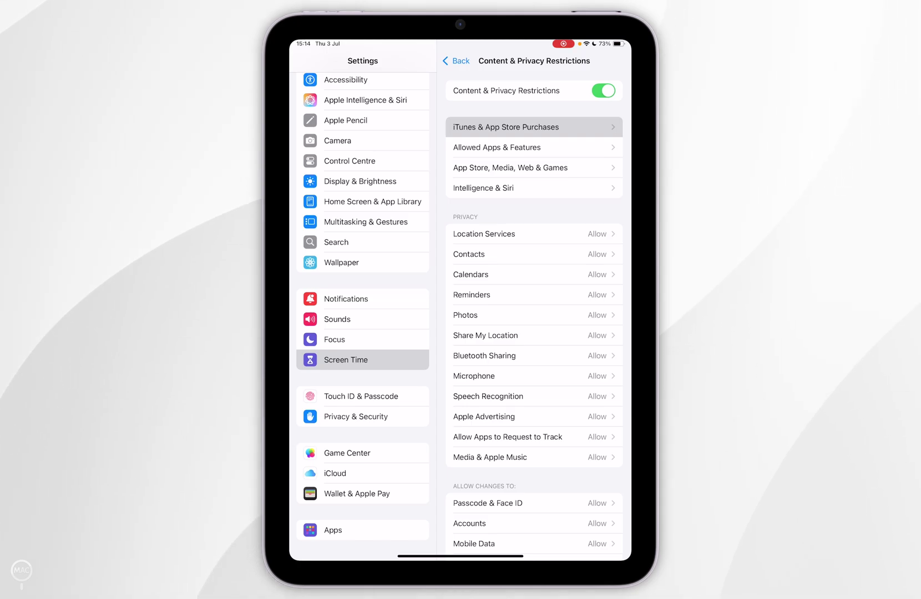
left_click(533, 108)
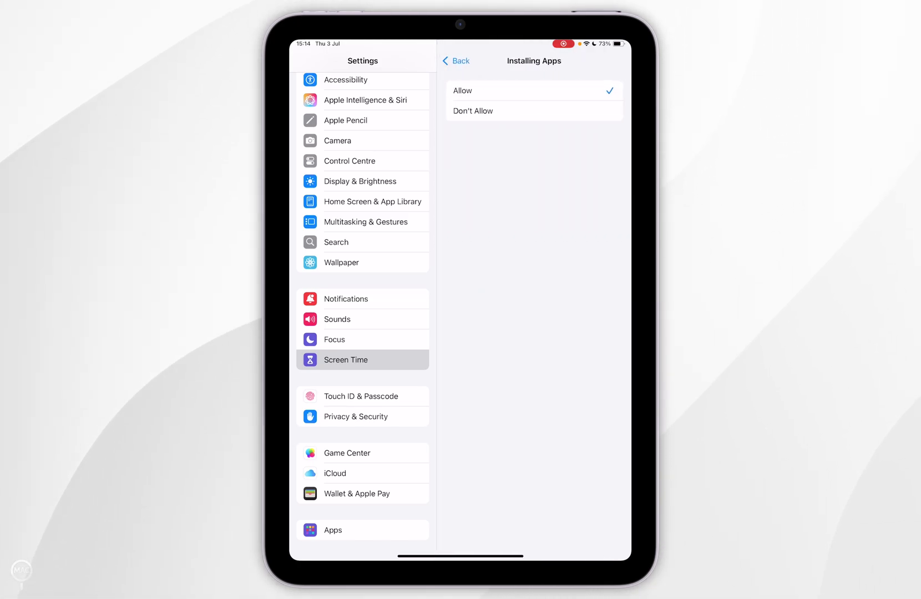
left_click(534, 111)
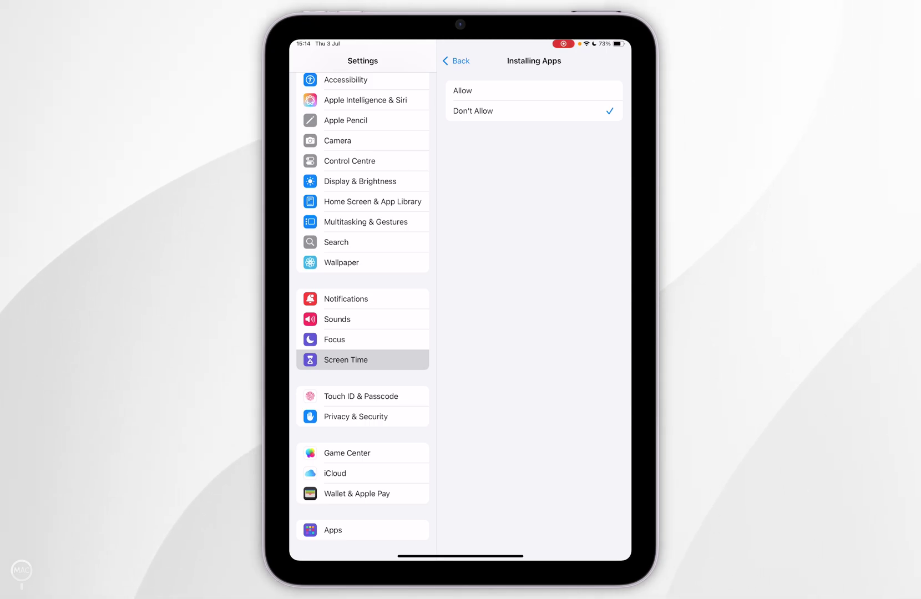
Step: Go back from the Installing Apps page up to the main Screen Time page
left_click(455, 60)
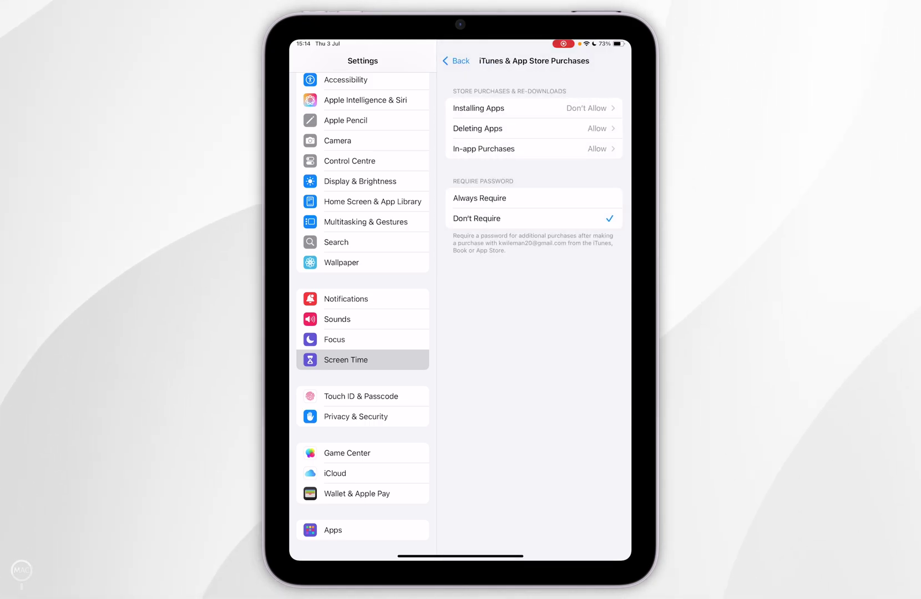
left_click(455, 61)
left_click(456, 60)
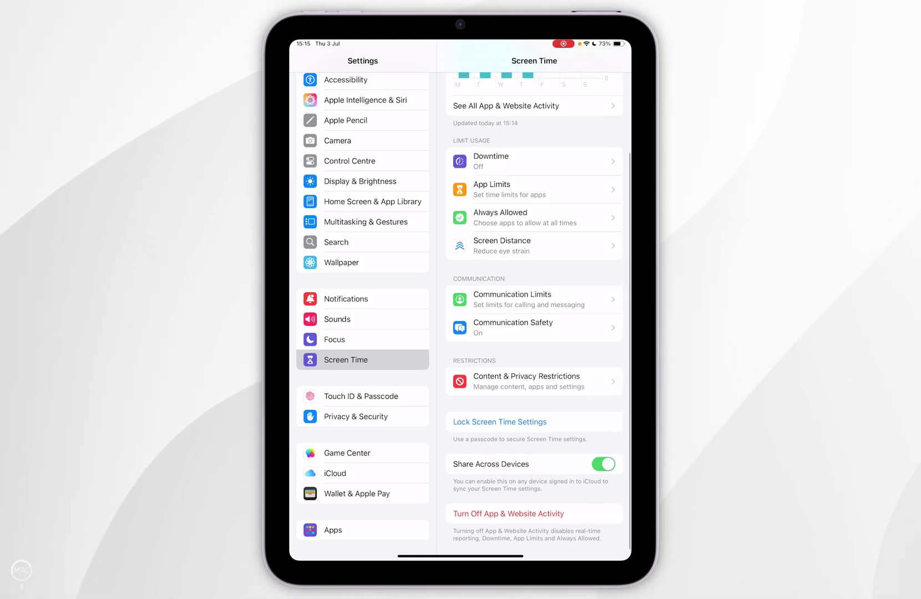
Step: Start setting a Screen Time passcode with Lock Screen Time Settings
left_click(500, 422)
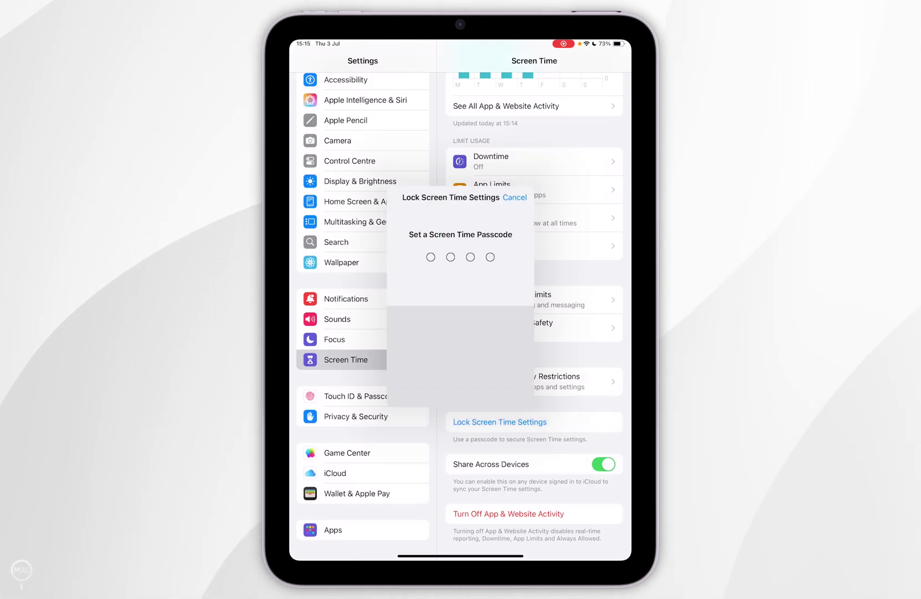
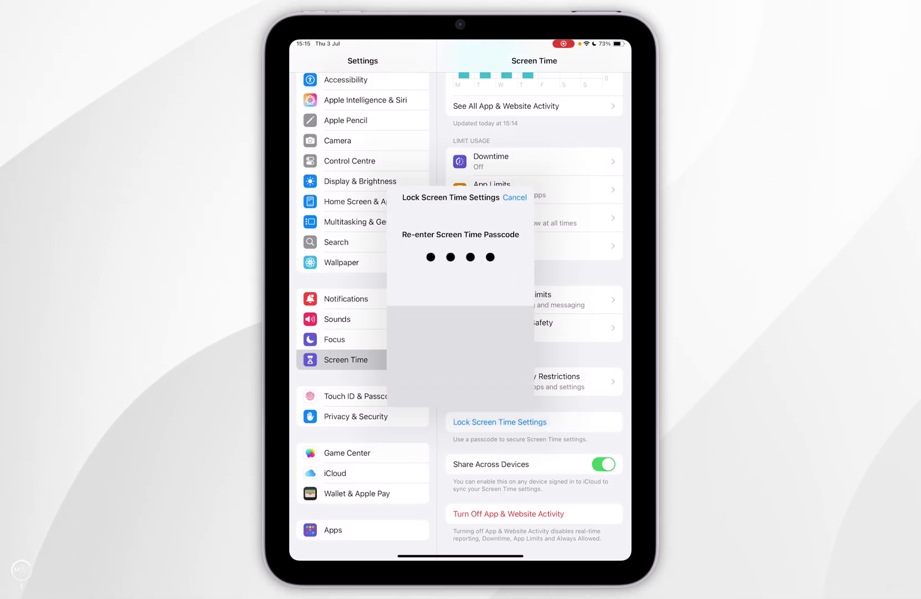